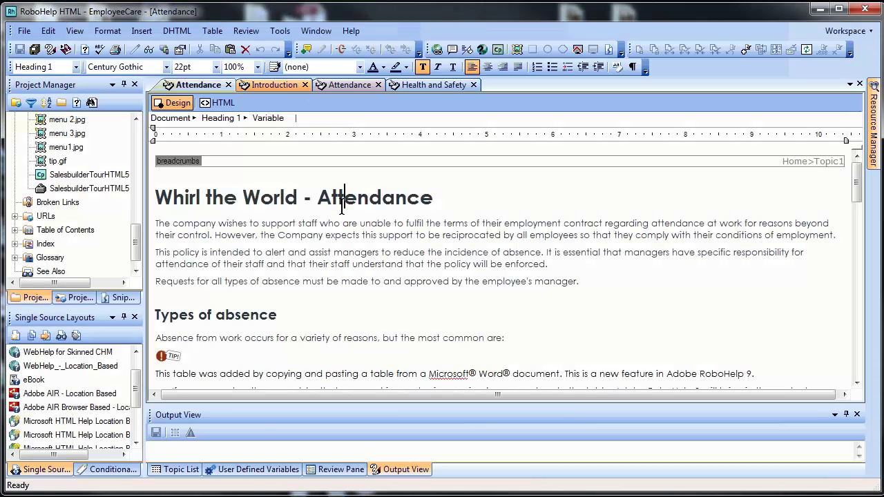
double_click(342, 205)
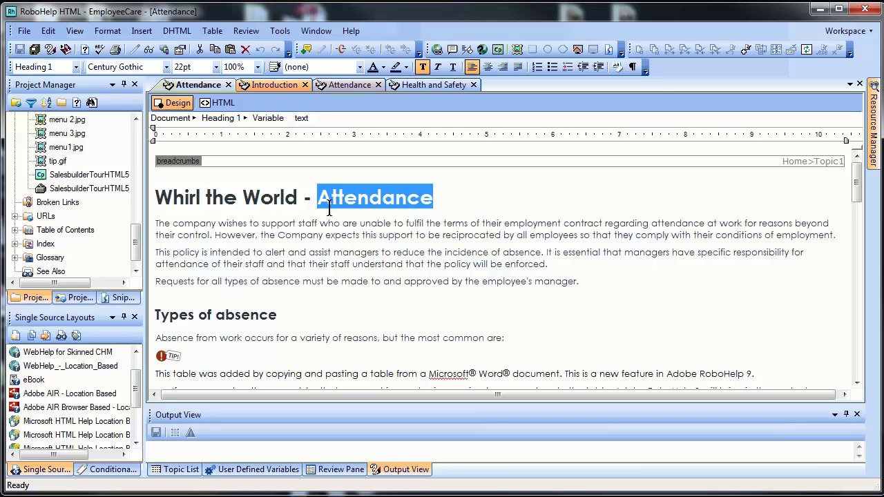
left_click_drag(318, 223, 342, 252)
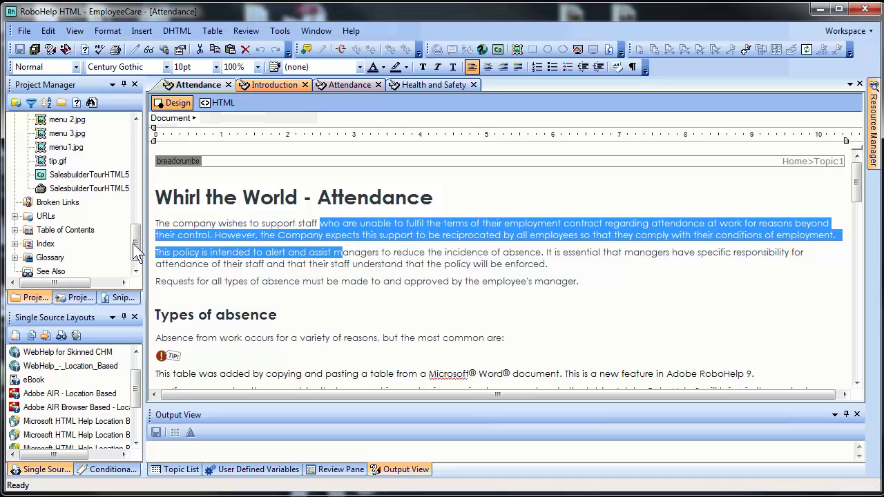
left_click_drag(136, 247, 147, 123)
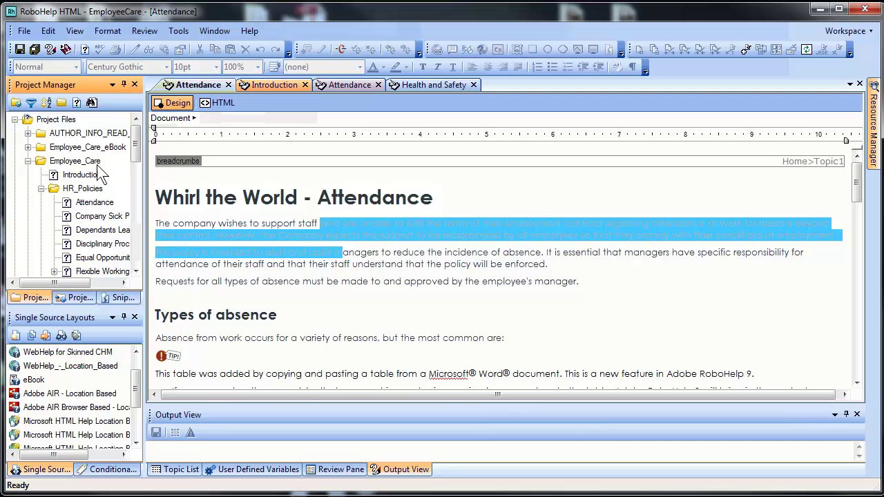
left_click(94, 203)
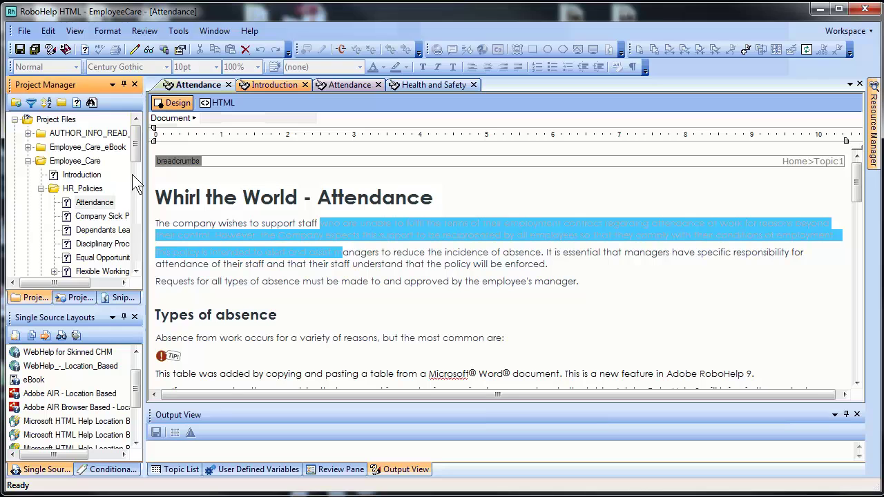
- Expand the project's Table of Contents folder and view the Employee Care (Default), eBook and International tables of contents
left_click_drag(136, 157, 127, 247)
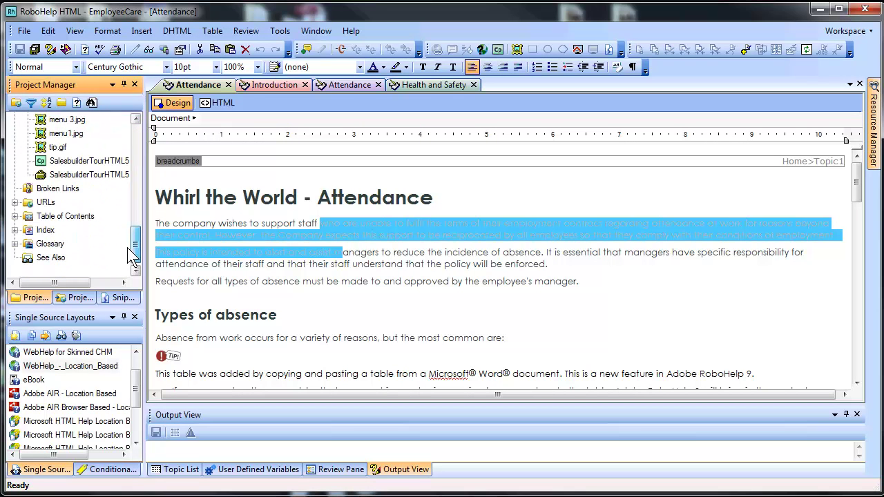
left_click(15, 216)
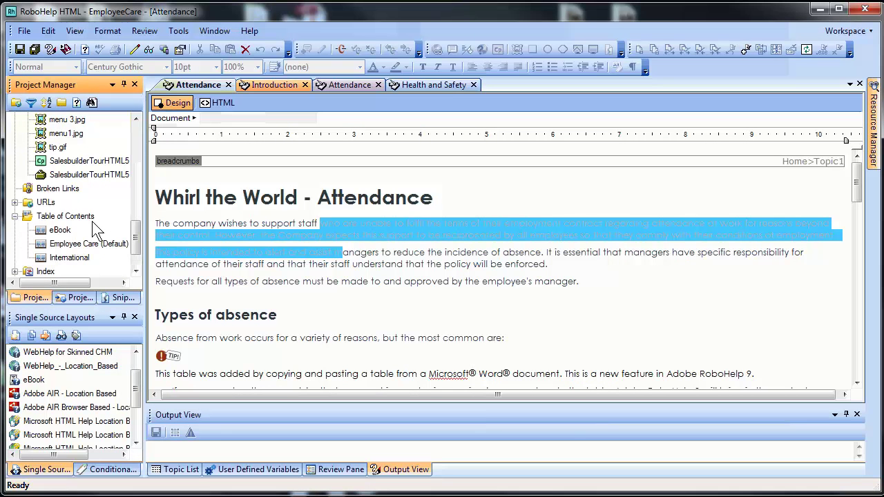
left_click_drag(136, 243, 137, 254)
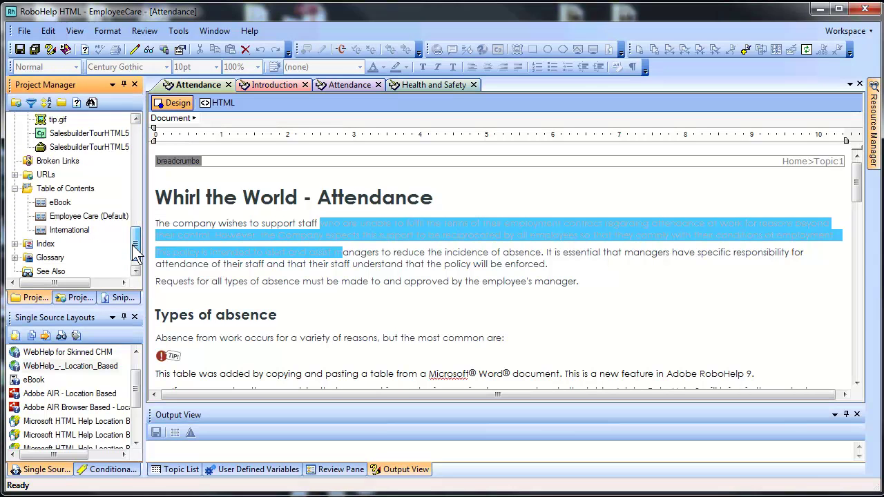
double_click(70, 218)
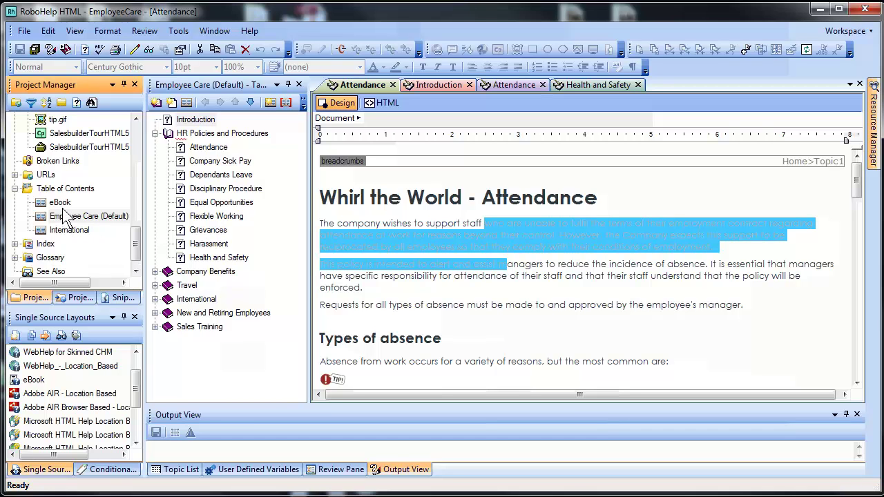
double_click(60, 202)
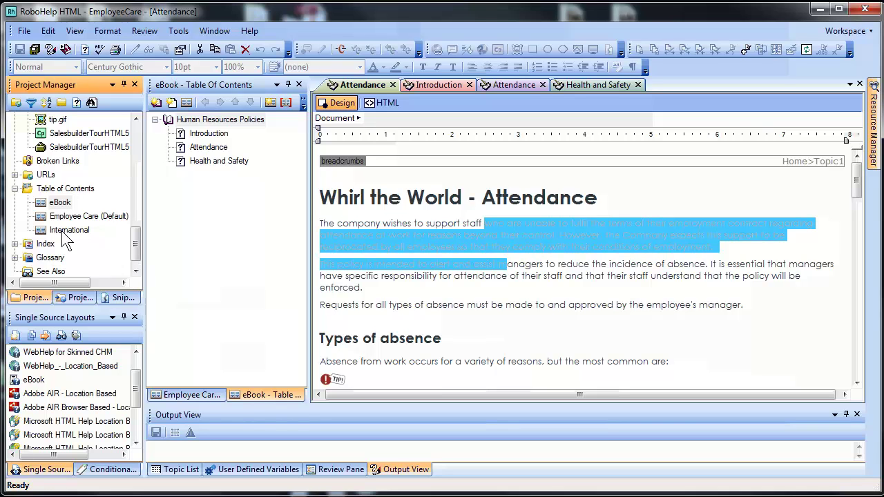
double_click(66, 235)
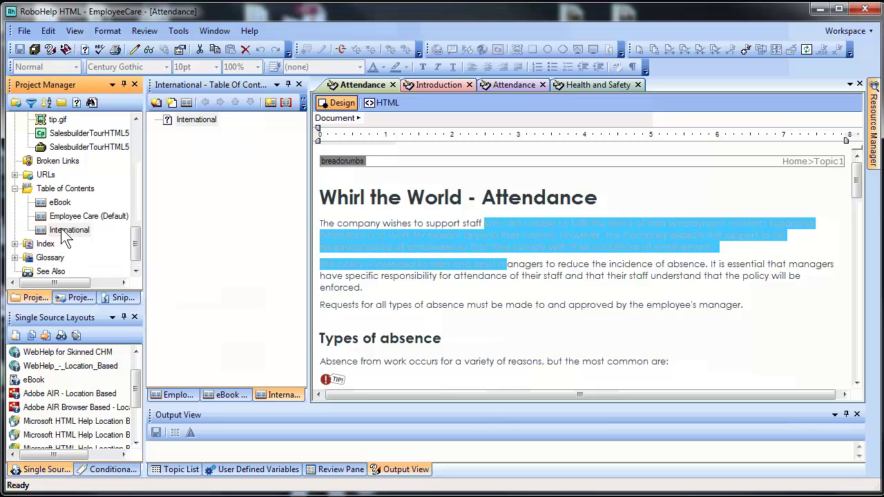
double_click(62, 219)
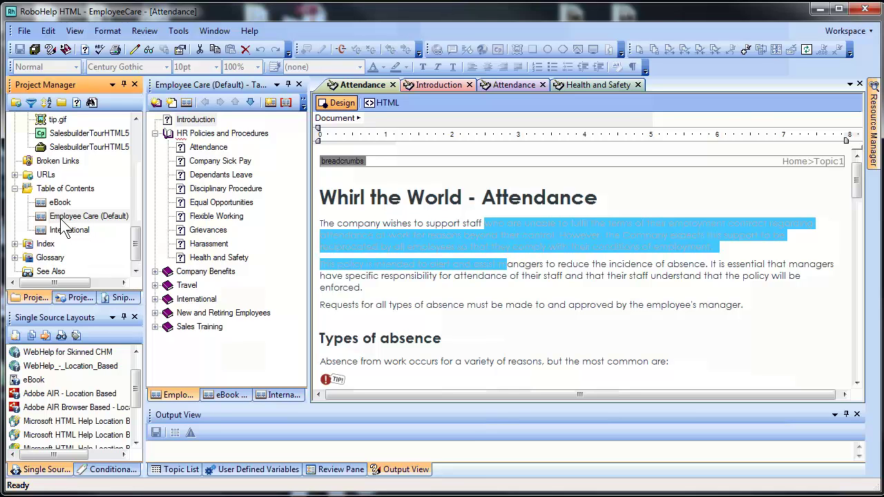
double_click(60, 203)
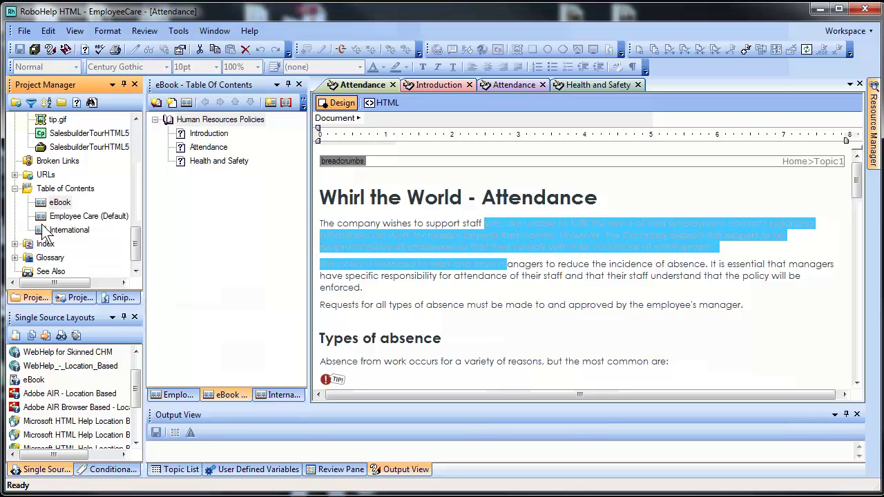
- Check the table of contents choices in the eBook layout's content settings, then close the settings without saving
double_click(33, 380)
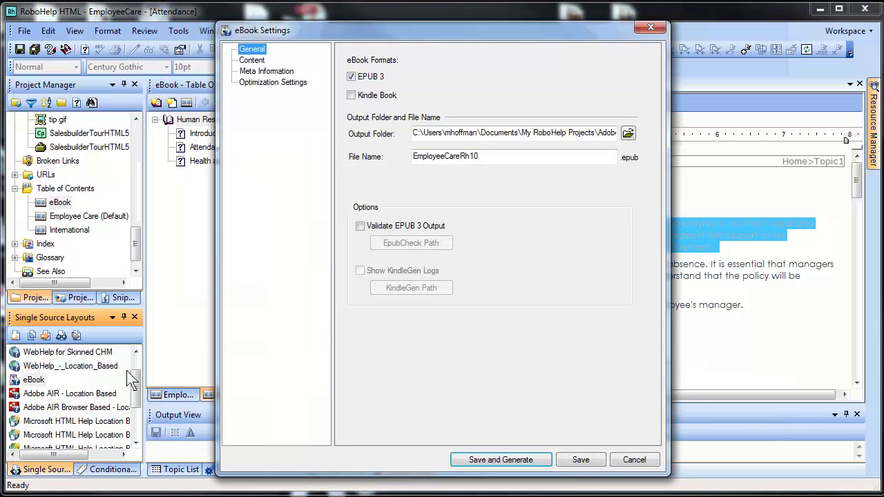
left_click(248, 61)
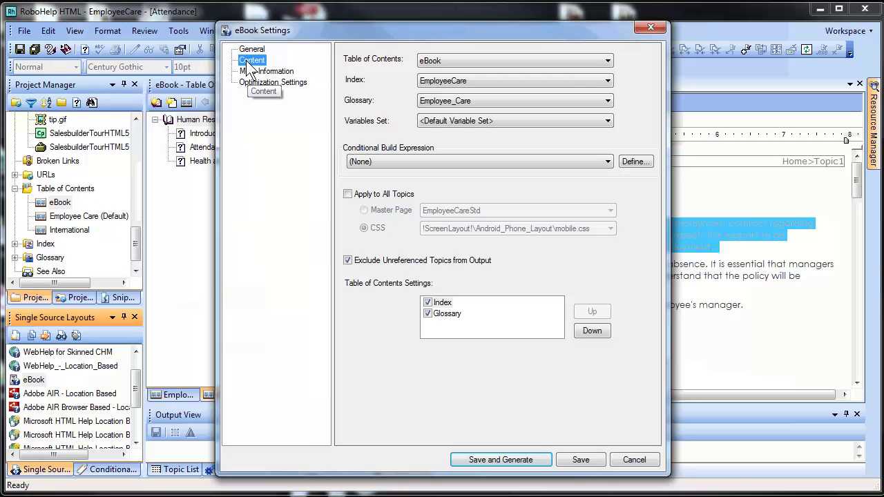
left_click(447, 63)
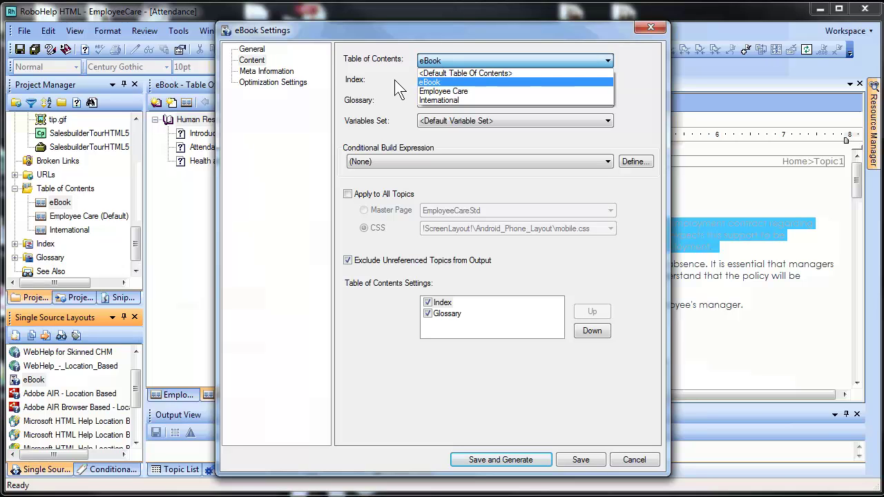
left_click(419, 97)
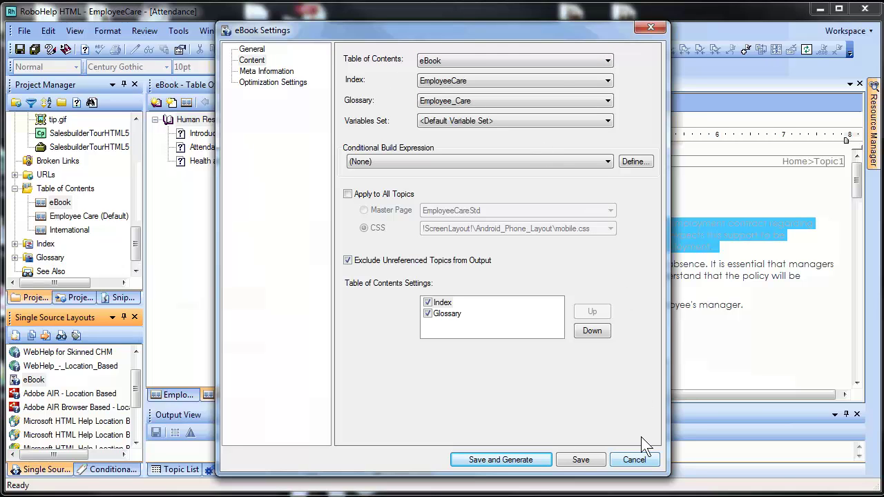
left_click(642, 460)
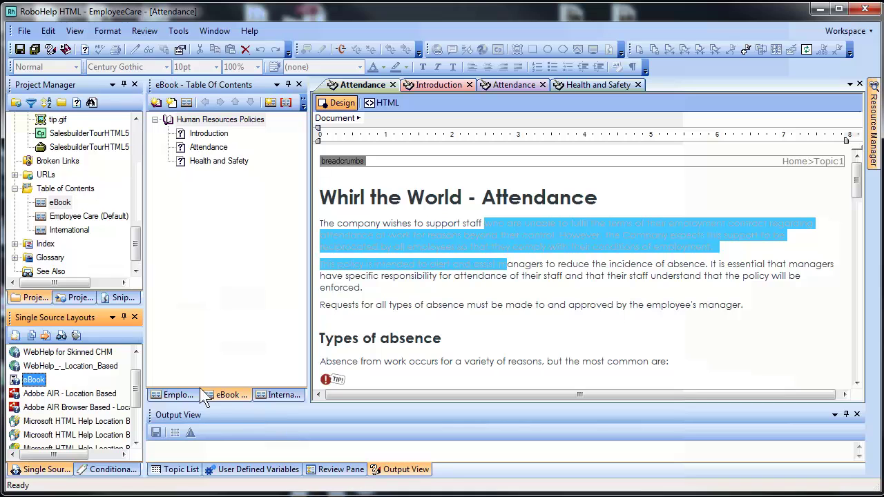
- Create a new table of contents named MAXWELL and auto-create its books and pages from the project folders
left_click(61, 187)
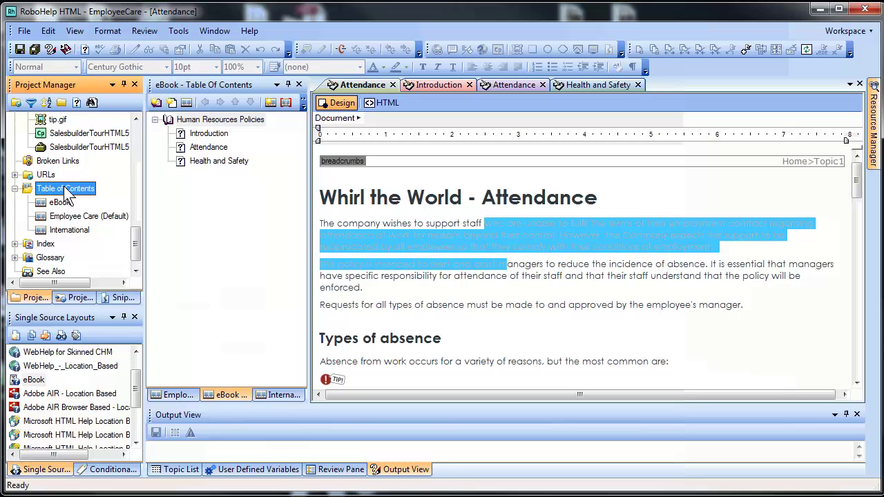
right_click(66, 194)
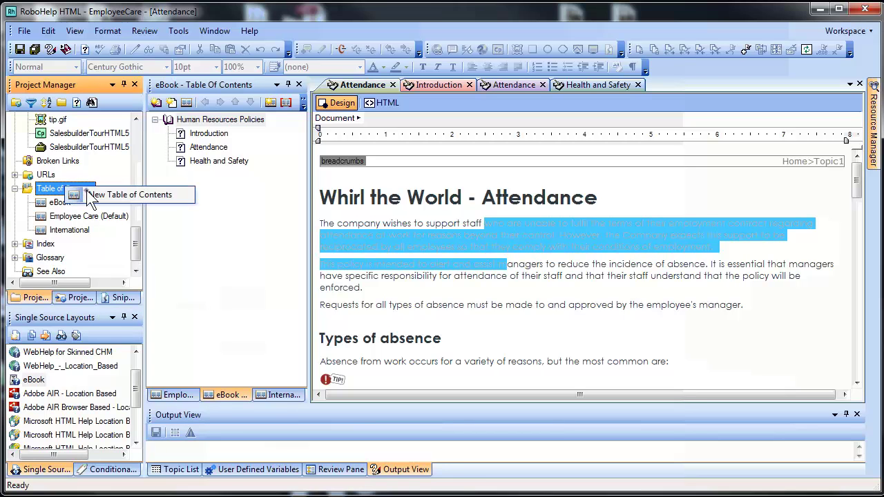
left_click(90, 196)
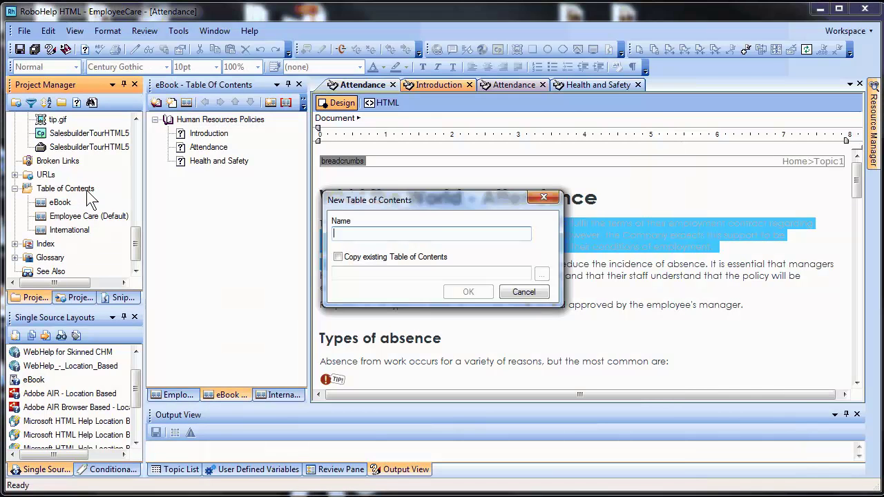
type("MAXWELL")
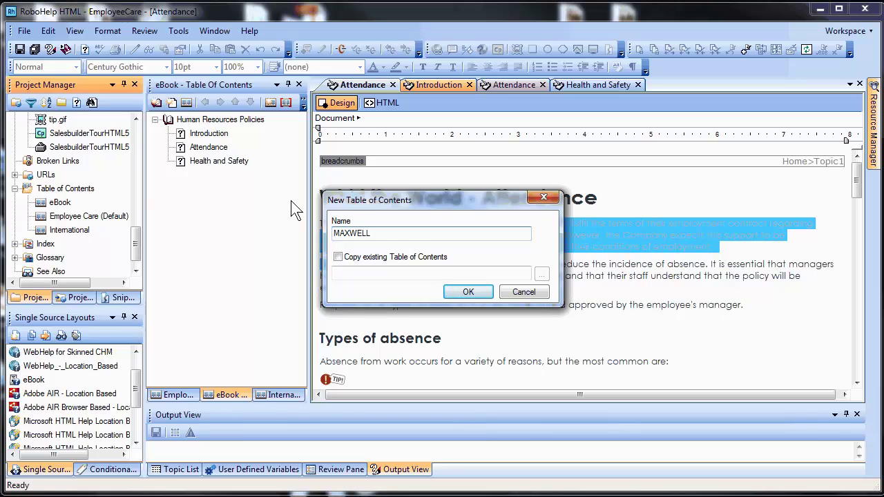
left_click(455, 292)
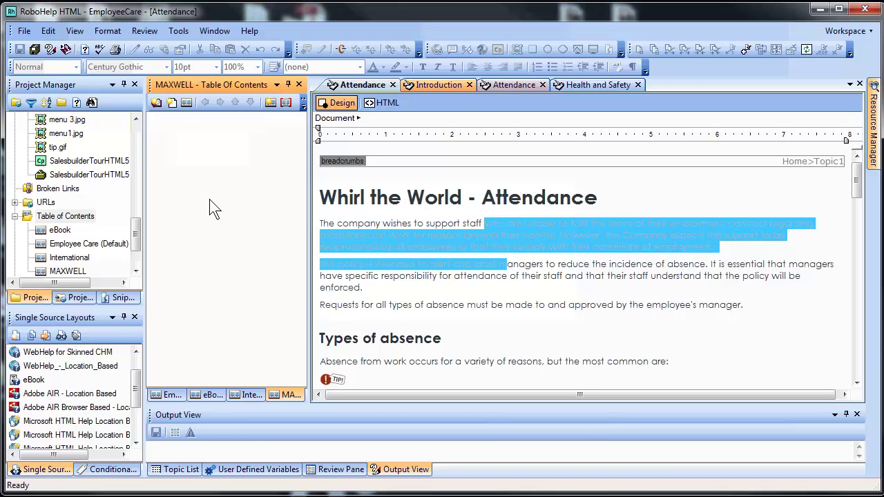
left_click(185, 102)
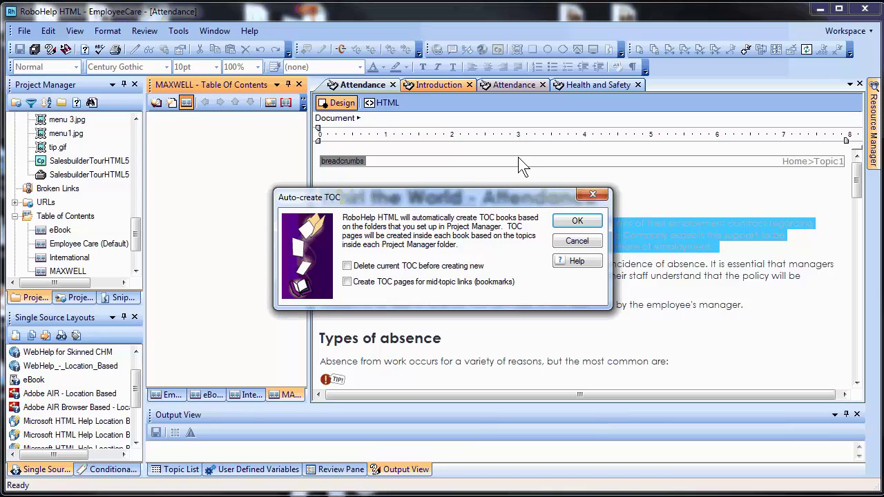
left_click(573, 221)
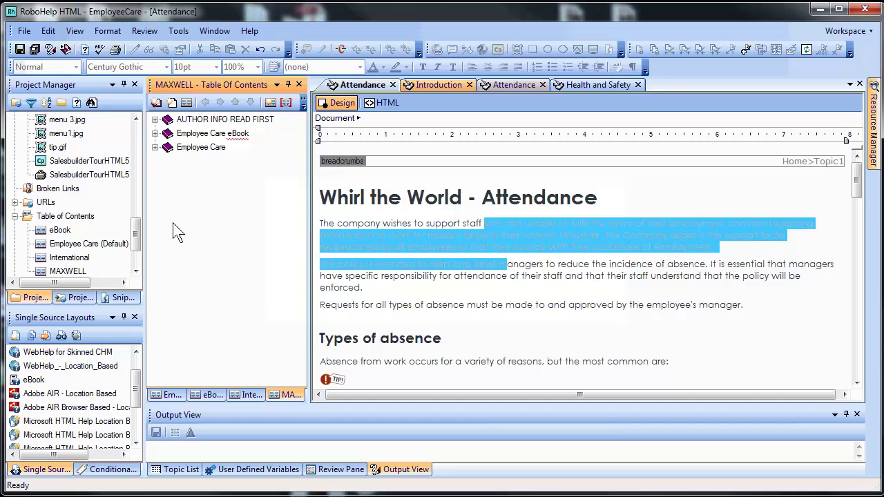
- Compare the Employee Care eBook, Employee Care and HR Policies books in the MAXWELL table of contents with the project folders
left_click_drag(133, 229, 139, 137)
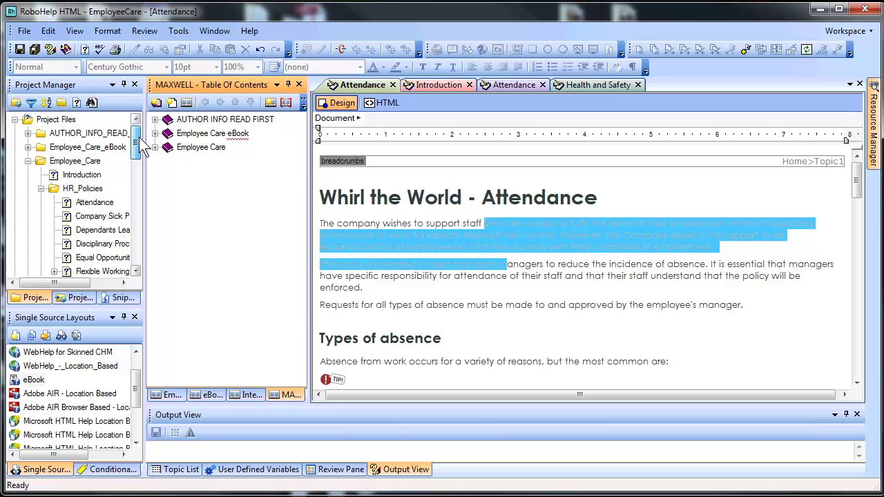
left_click(139, 137)
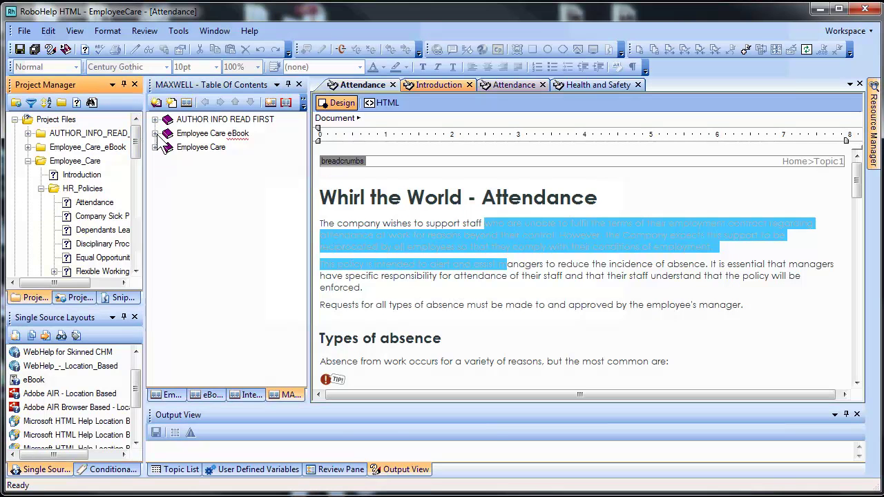
left_click(156, 134)
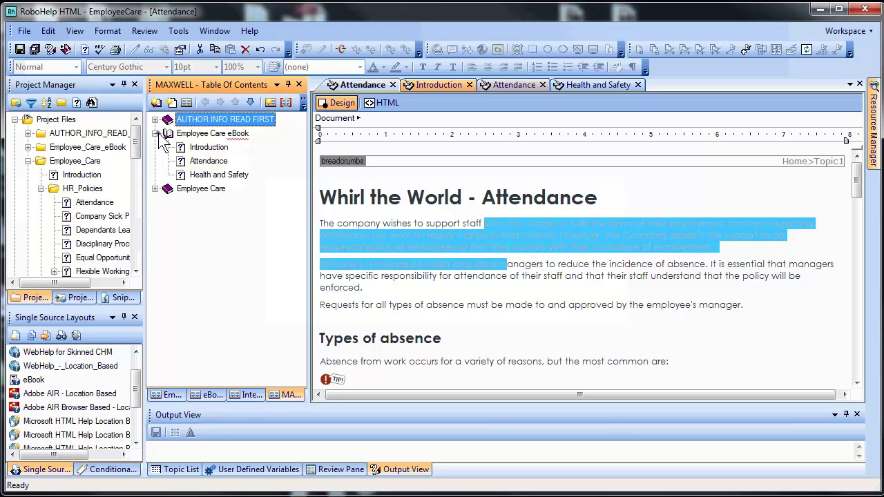
left_click(156, 134)
left_click(155, 147)
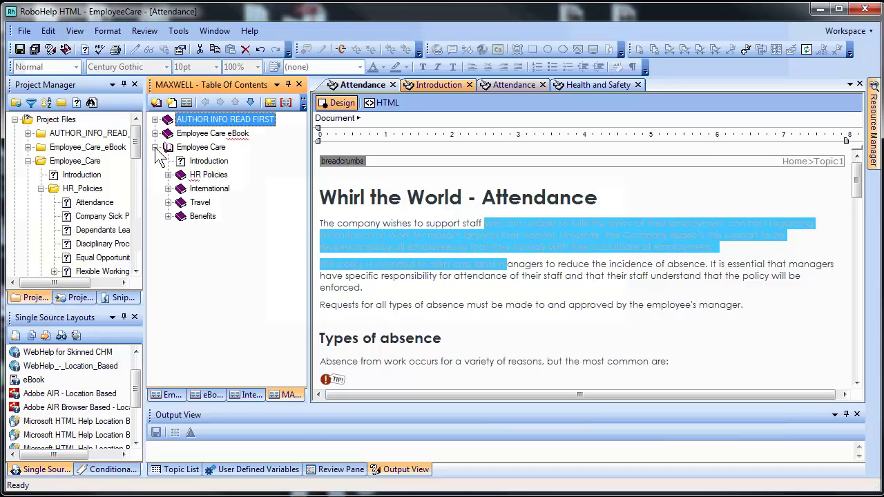
left_click(93, 188)
left_click(189, 176)
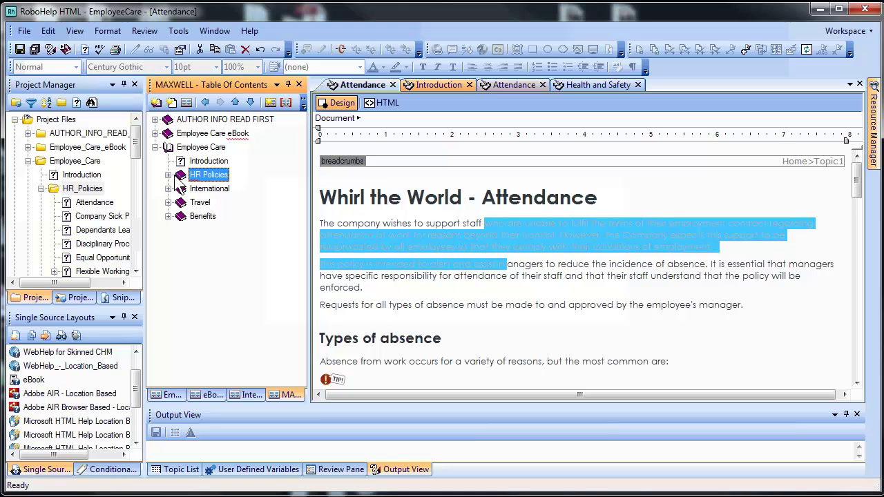
left_click(167, 175)
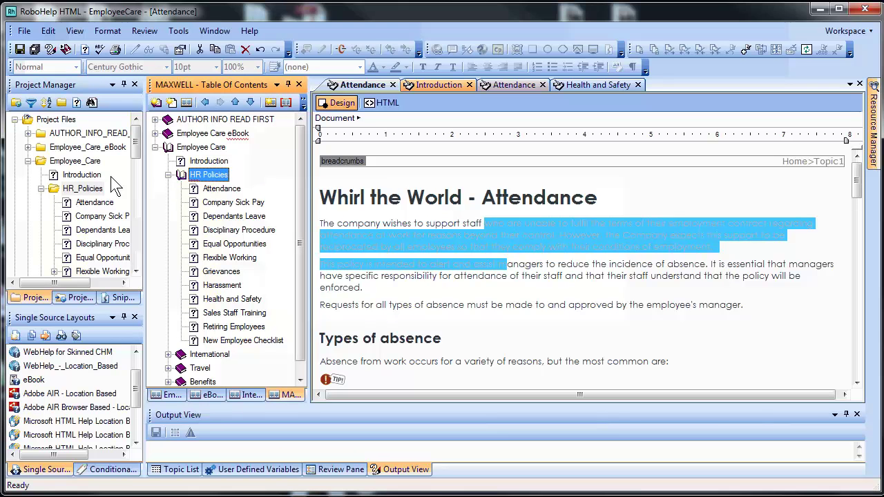
left_click(42, 189)
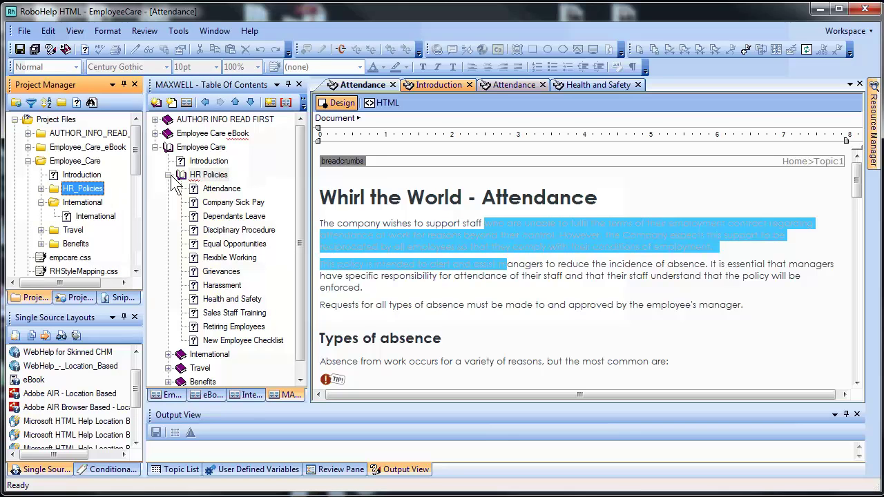
- Review and delete the AUTHOR INFO READ FIRST book from the MAXWELL table of contents, and expand the Employee Care eBook book
left_click(217, 123)
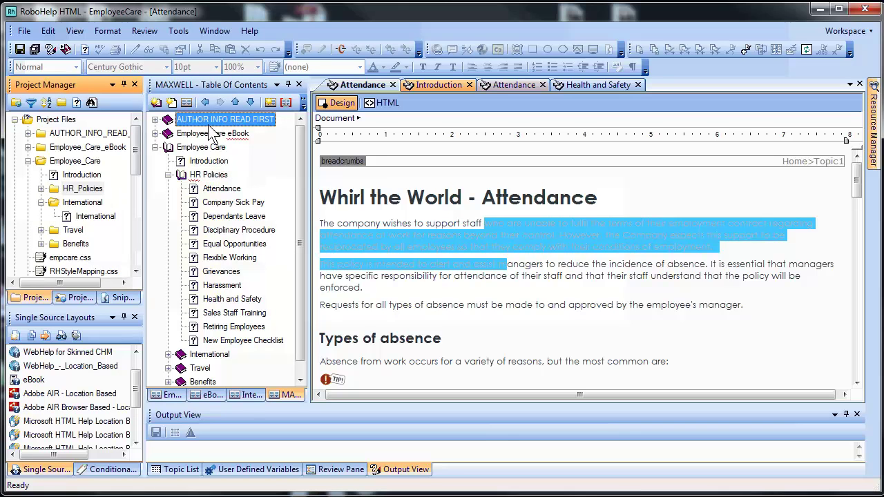
left_click(155, 120)
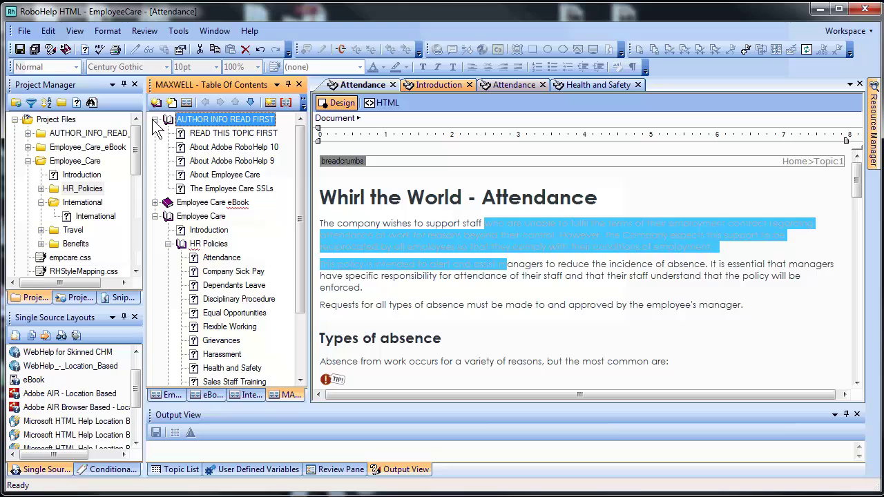
left_click(154, 120)
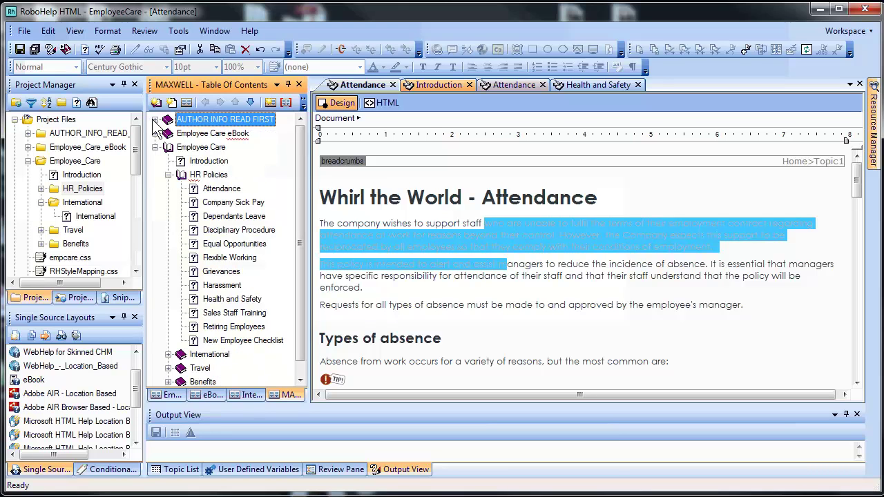
key("Delete")
left_click(154, 119)
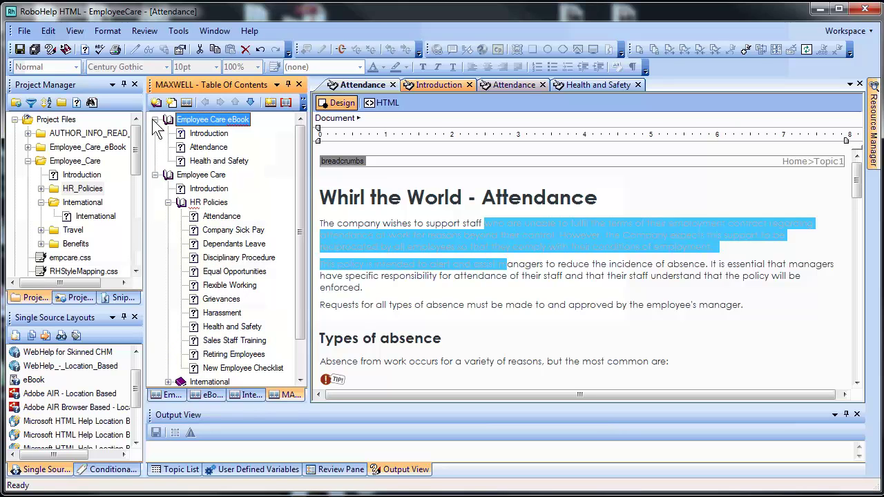
- Delete the New Employee Checklist, Harassment, Grievances, Equal Opportunities, Dependants Leave and Company Sick Pay pages from the HR Policies book
left_click(154, 120)
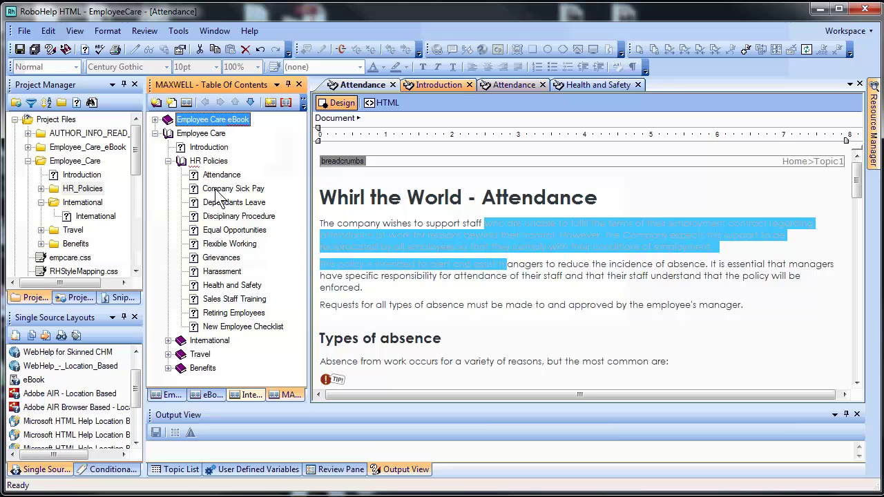
left_click(235, 327)
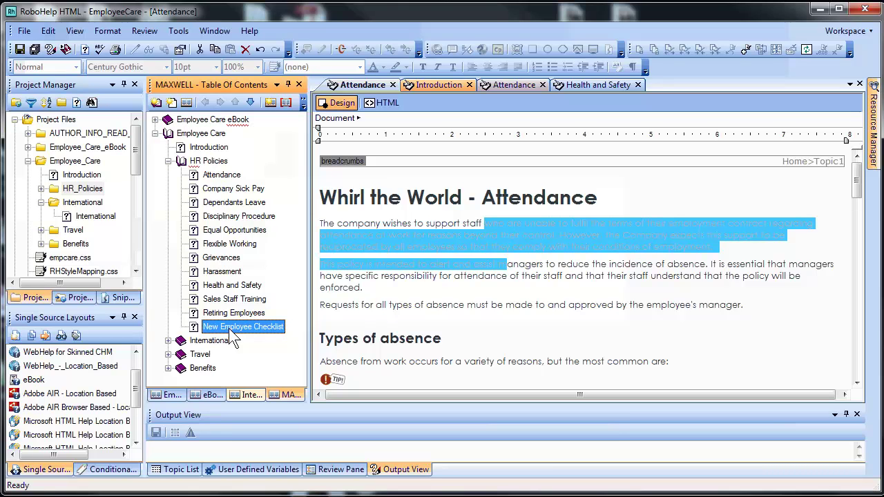
key("Delete")
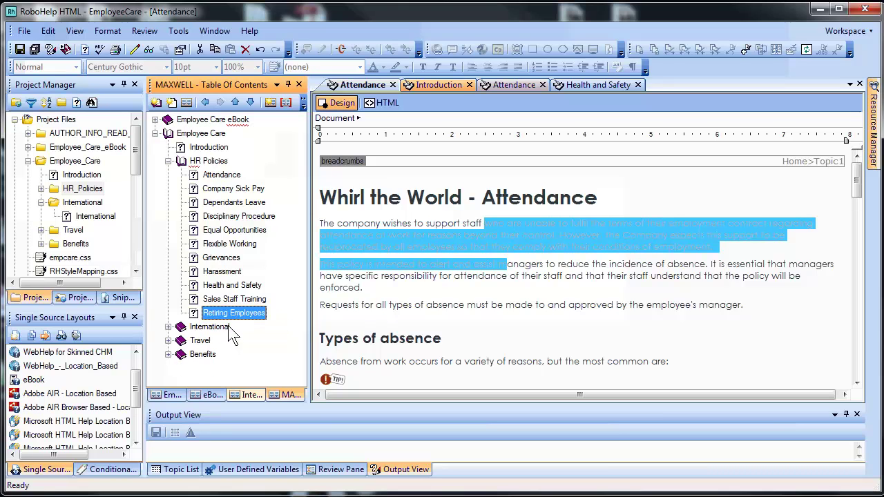
left_click(224, 280)
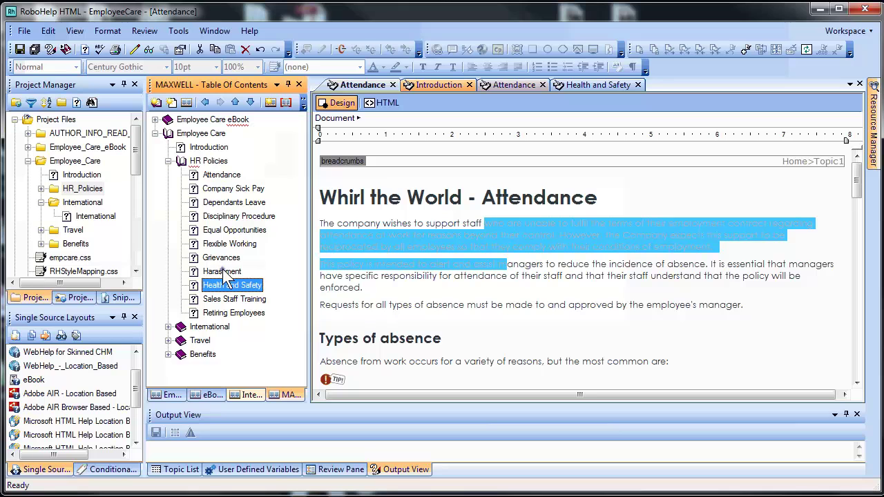
left_click(222, 232)
key("Delete")
left_click(225, 202)
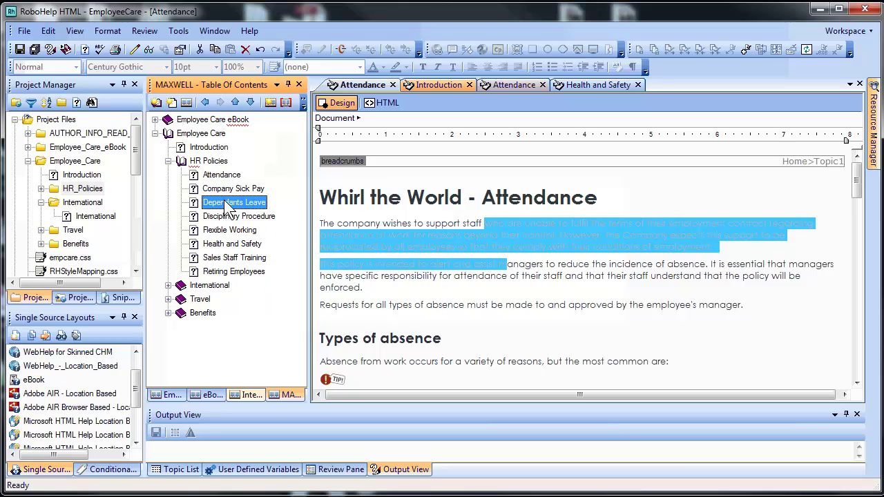
key("Delete")
left_click(228, 190)
key("Delete")
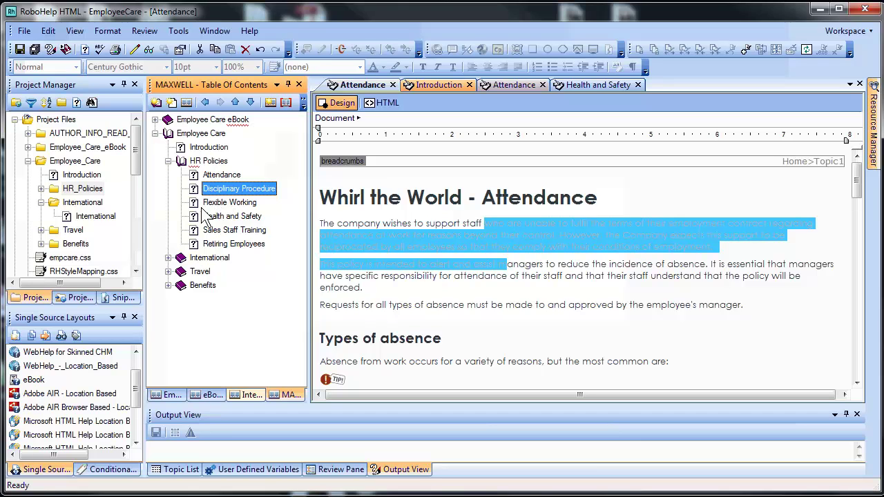
- Delete the International, Travel and Benefits books from the MAXWELL table of contents
left_click(195, 258)
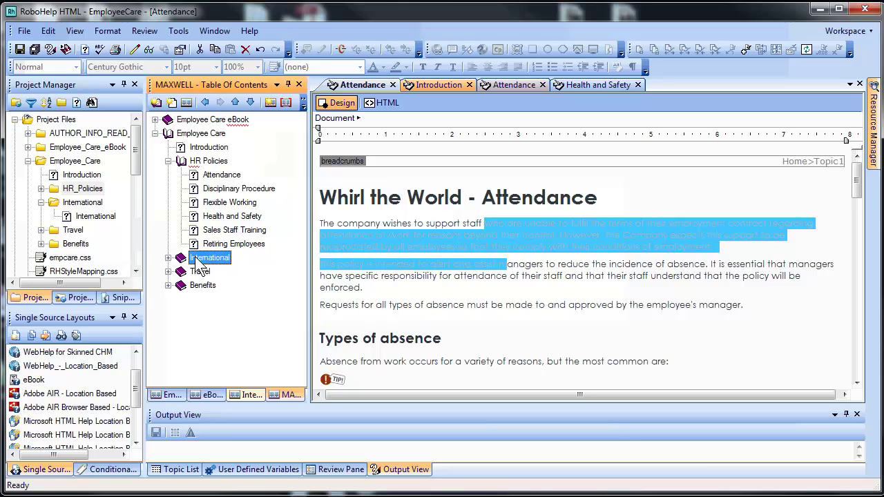
key("Delete")
key("Delete")
key("Delete")
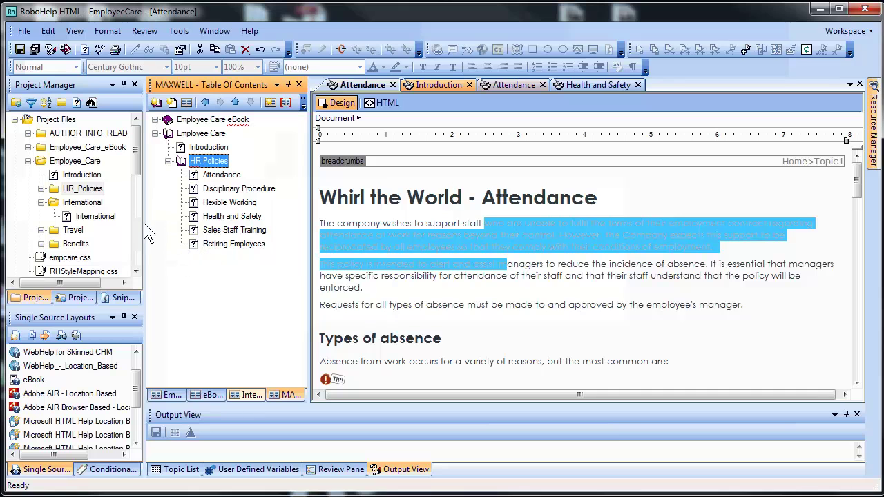
- Add the project's Travel folder to the MAXWELL table of contents as a book level with HR Policies, and expand it
left_click_drag(134, 165, 135, 177)
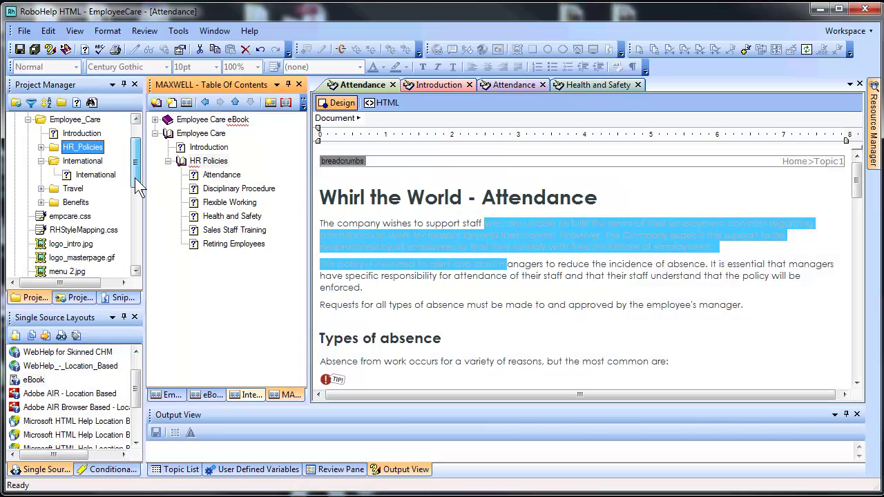
left_click(54, 189)
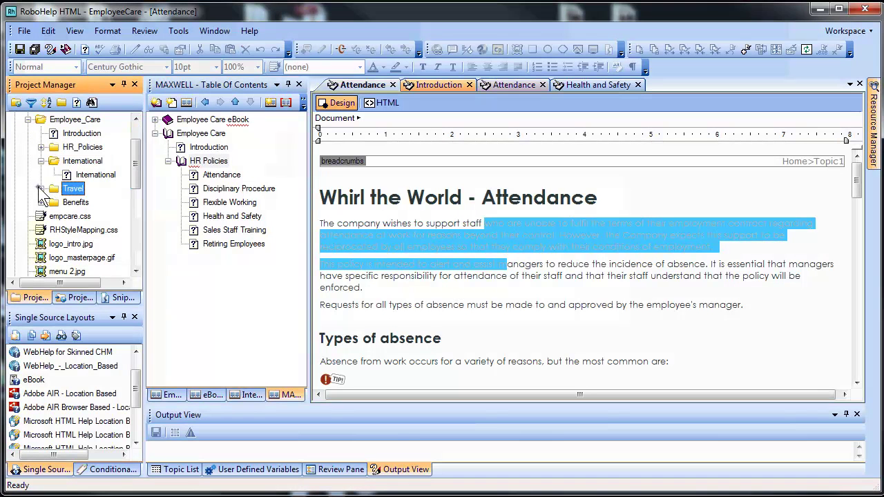
left_click(40, 189)
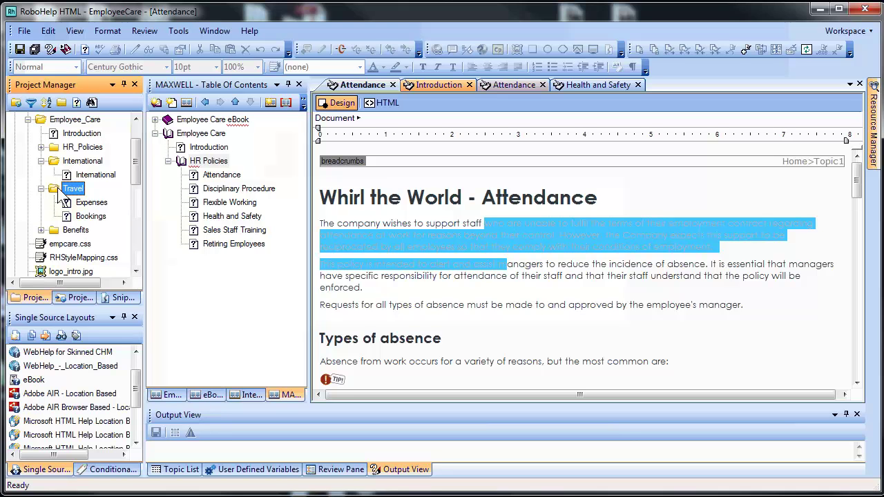
left_click_drag(57, 187, 200, 257)
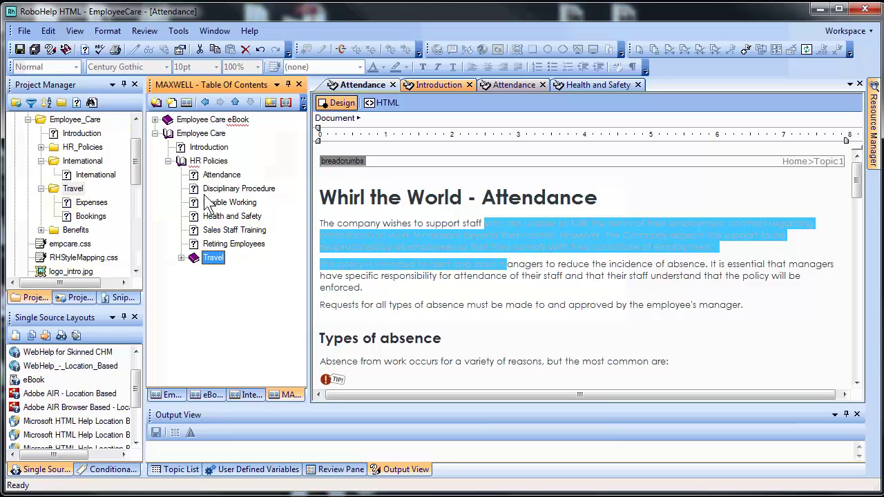
left_click(205, 104)
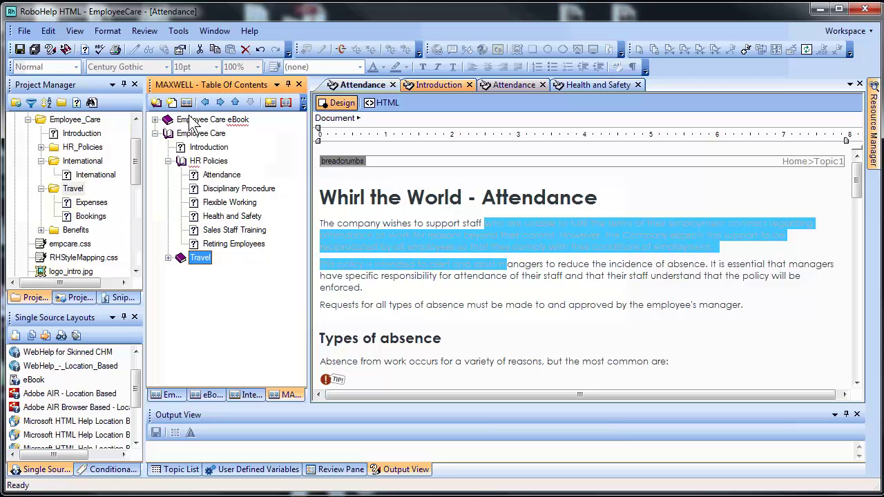
left_click(168, 258)
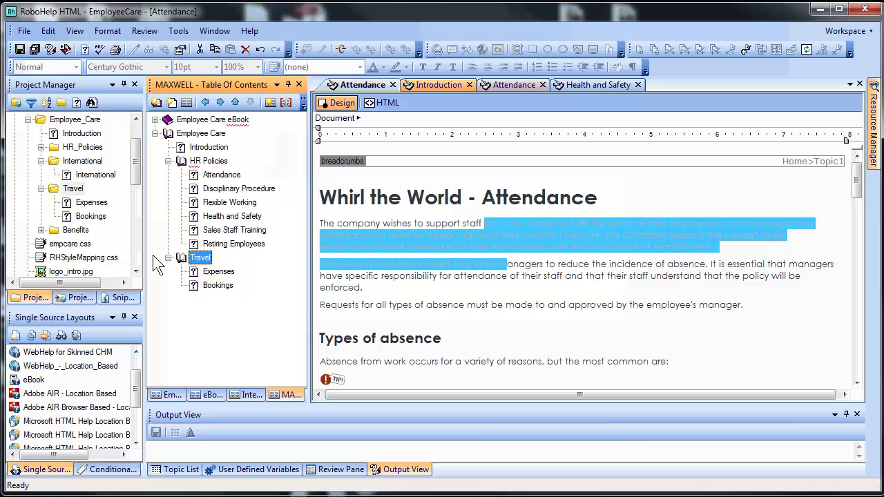
- Add the project's Benefits folder to the MAXWELL table of contents as a book level with Travel, and expand it
left_click(57, 231)
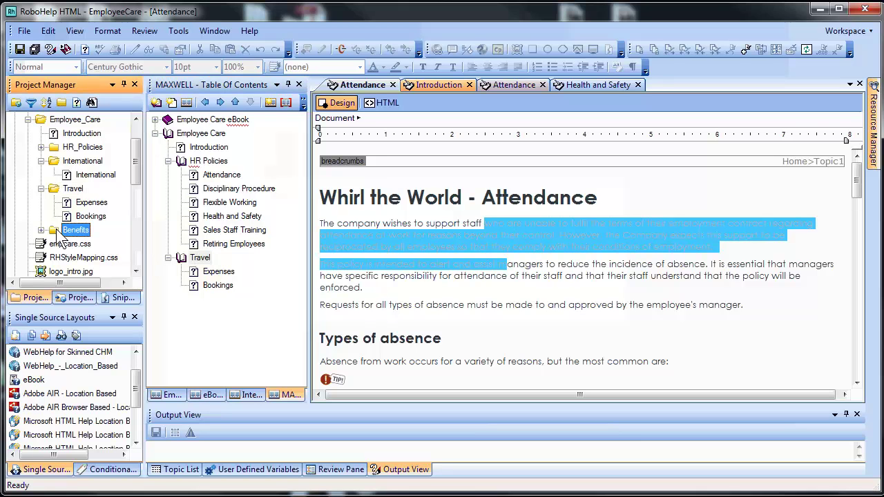
left_click_drag(61, 236, 160, 301)
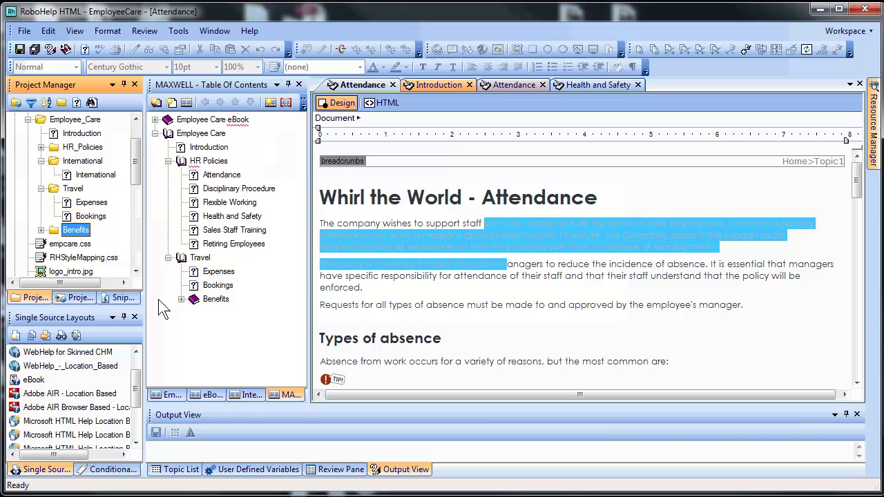
left_click(196, 302)
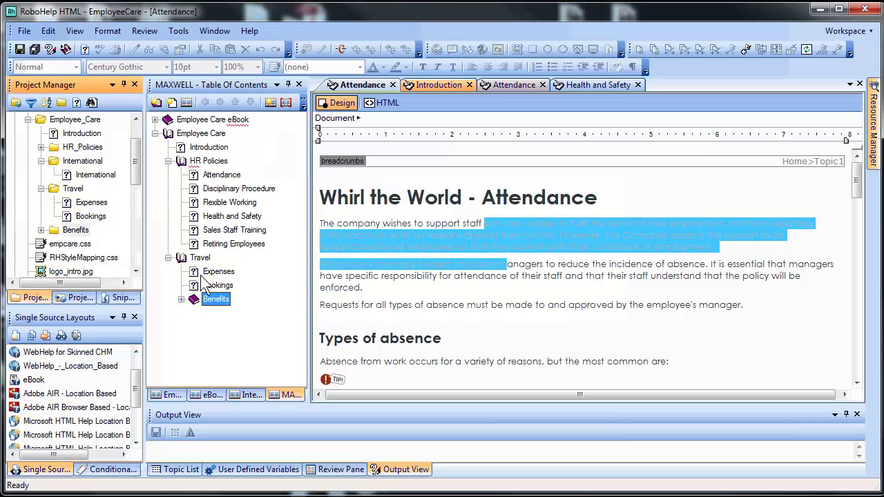
left_click(205, 102)
left_click(167, 299)
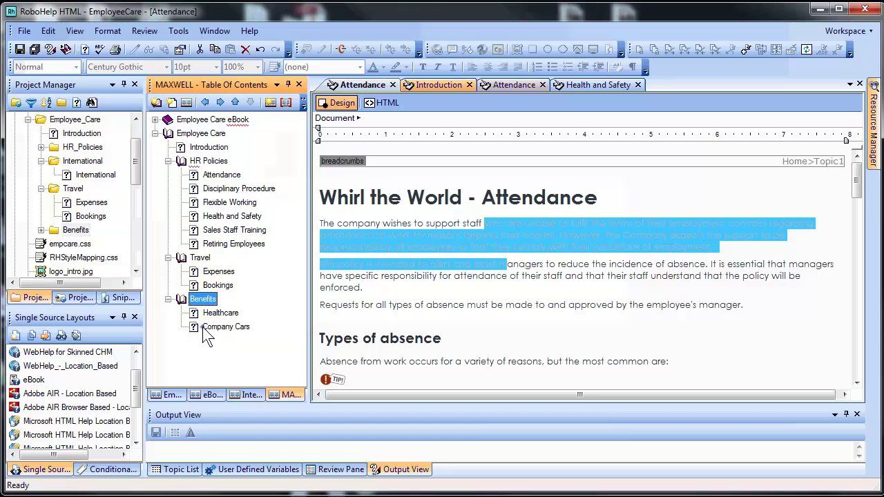
- Delete the Company Cars page from the Benefits book and save the changes
key("Delete")
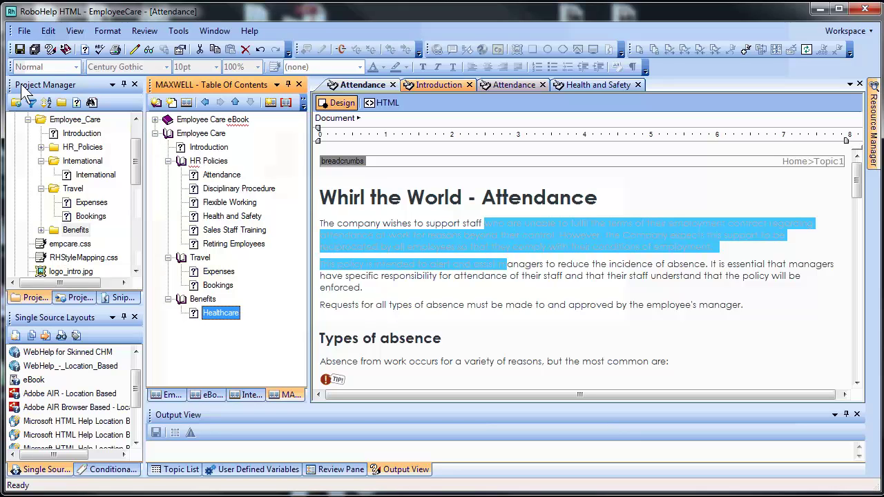
left_click(19, 50)
- Show the Employee Care (Default) table of contents and view the WebHelp_-_Location_Based layout in Mozilla Firefox without recompiling it
left_click(171, 395)
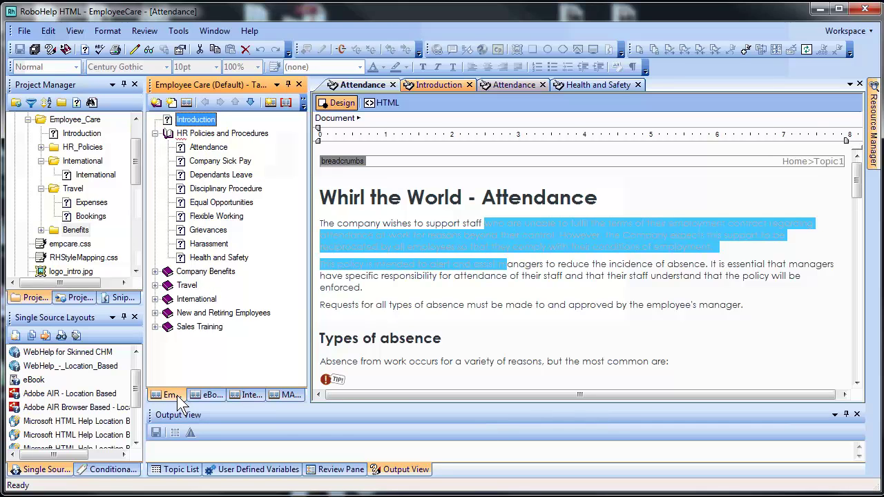
left_click(77, 366)
right_click(77, 364)
mouse_move(117, 421)
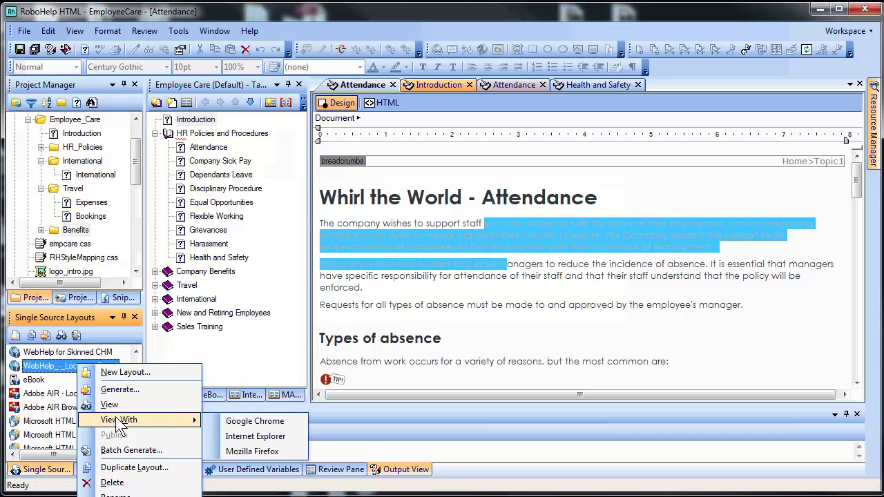
left_click(235, 451)
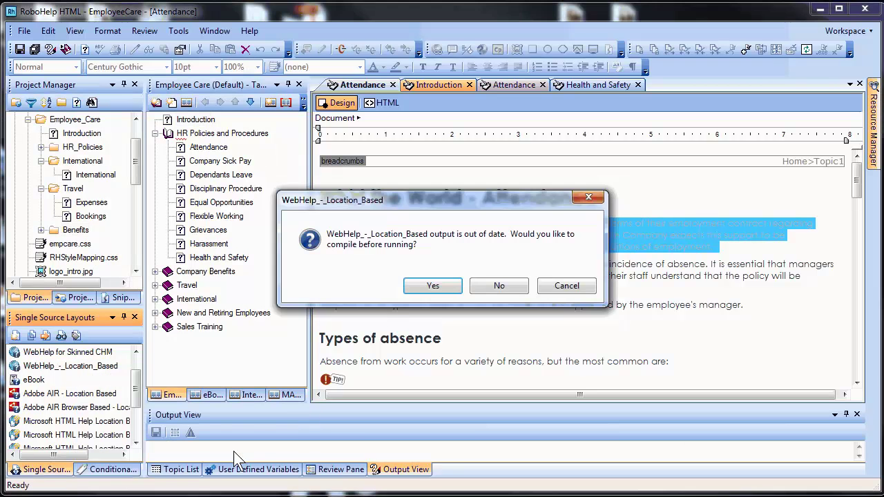
left_click(497, 285)
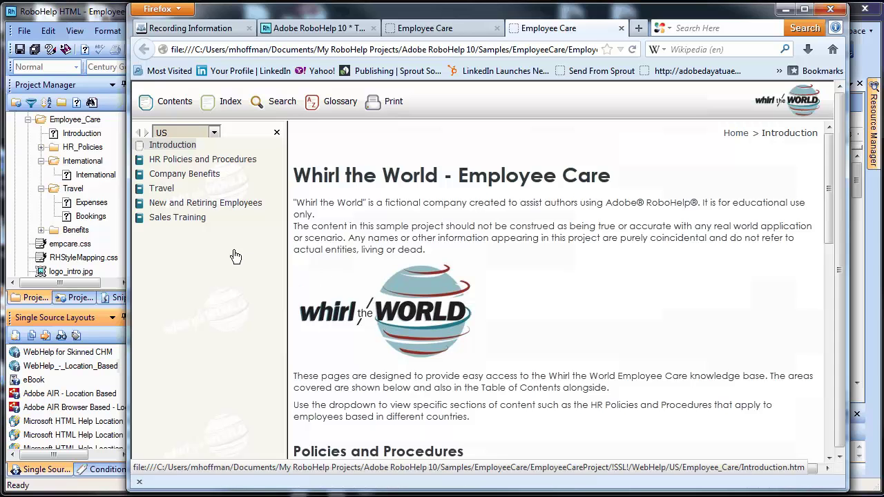
- Examine the pages inside the Company Benefits and HR Policies and Procedures books of the US help output, collapsing each book again
left_click(173, 177)
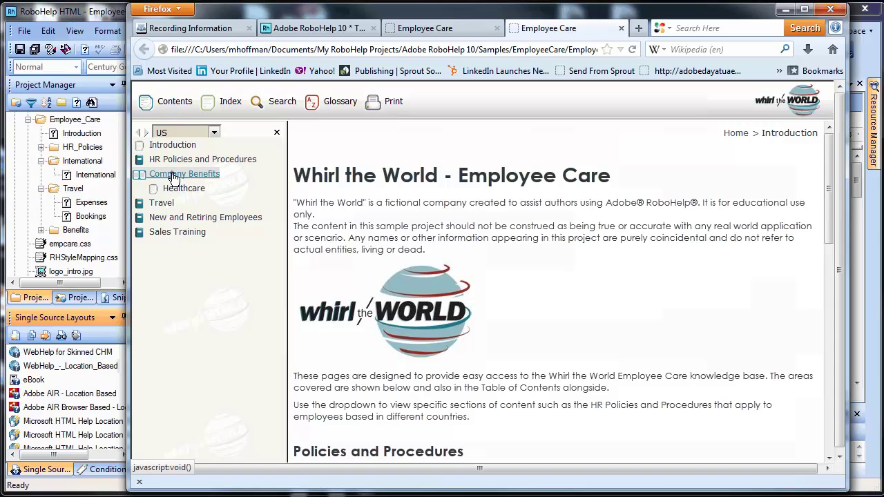
left_click(172, 177)
left_click(173, 160)
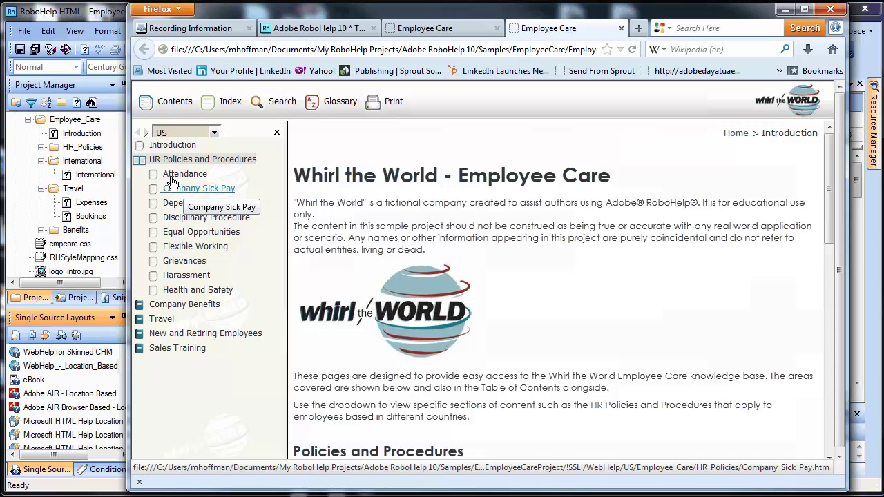
left_click(171, 159)
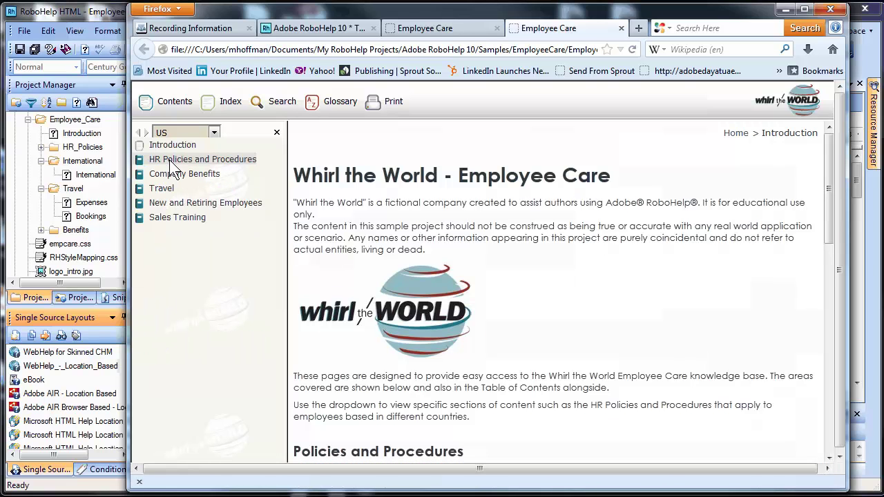